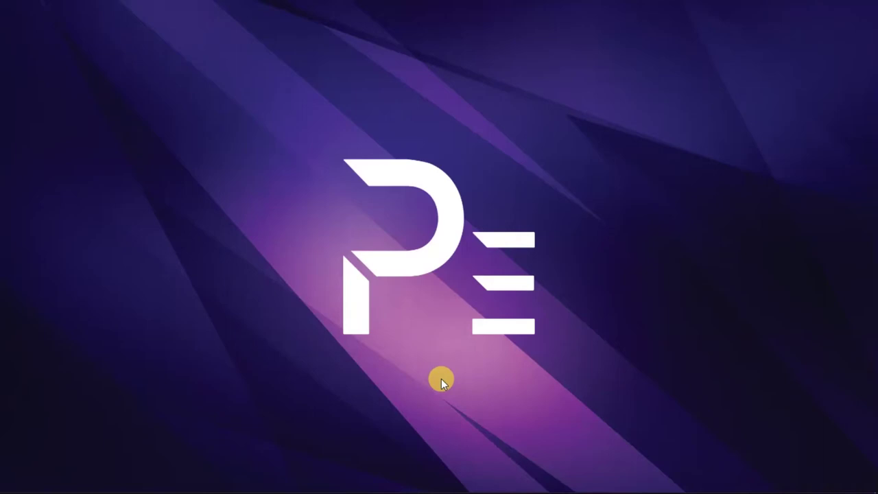
Bring up Premiere, apply Perspective > Basic 3D to Title 01, and view its Effect Controls.
{"action": "left_click", "coordinate": [205, 477]}
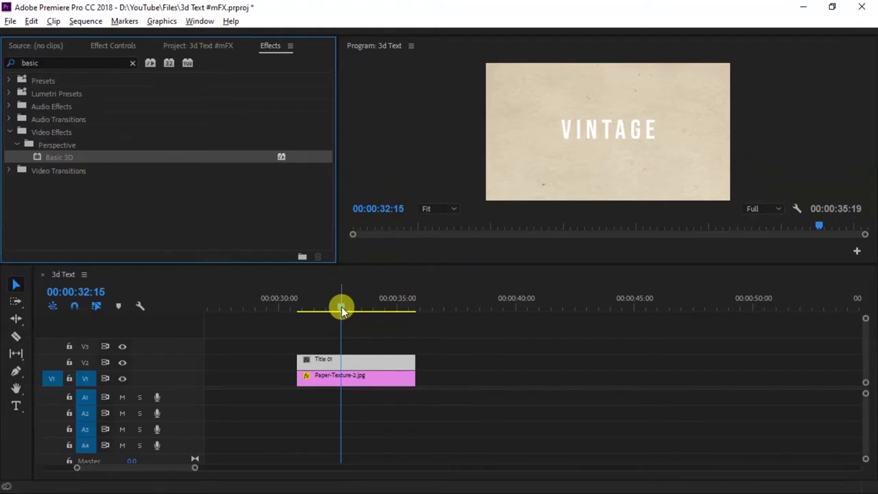
{"action": "left_click_drag", "start_coordinate": [343, 307], "coordinate": [349, 306]}
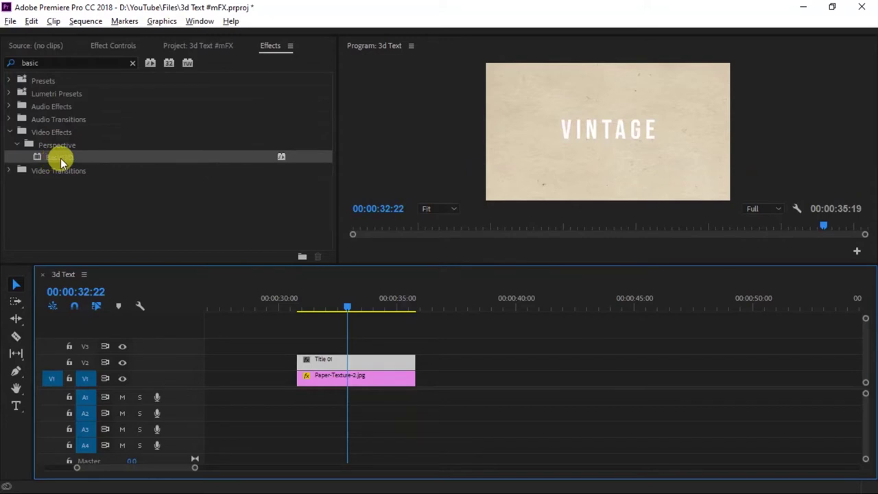
{"action": "left_click_drag", "start_coordinate": [58, 158], "coordinate": [340, 358]}
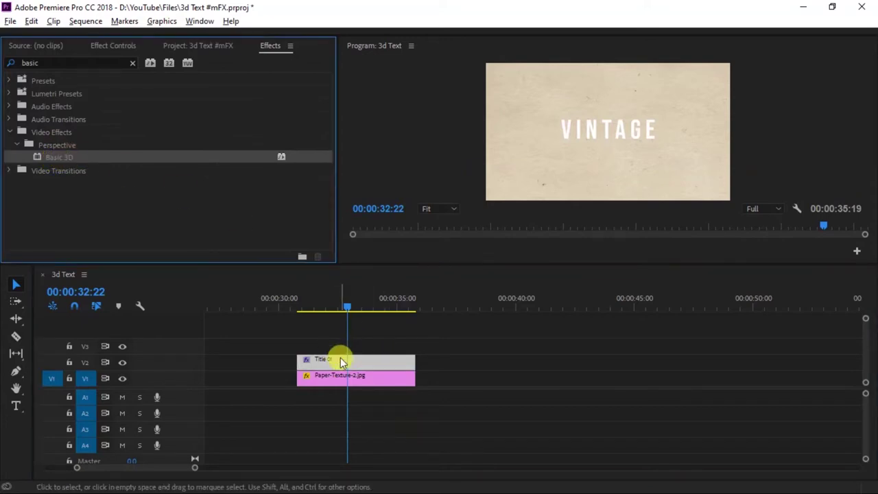
{"action": "left_click", "coordinate": [114, 48]}
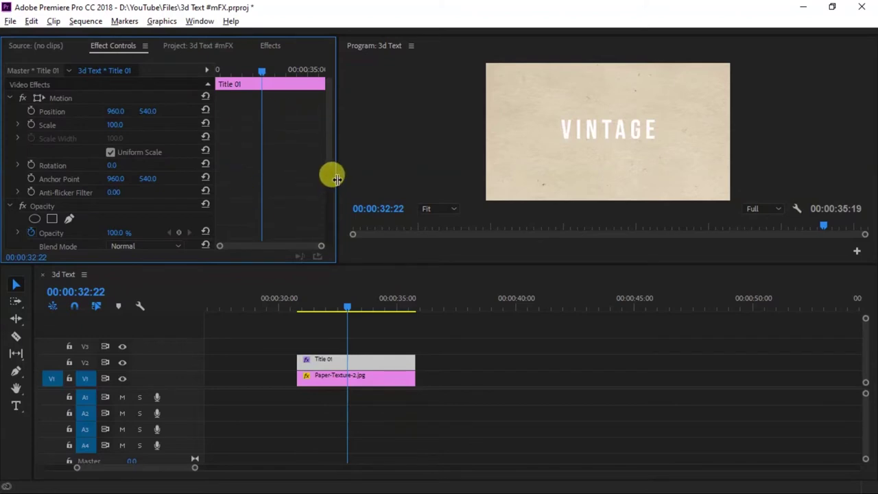
Enlarge Effect Controls and keyframe Swivel from 32:05 to -20° at 33:15.
{"action": "left_click_drag", "start_coordinate": [334, 175], "coordinate": [354, 176]}
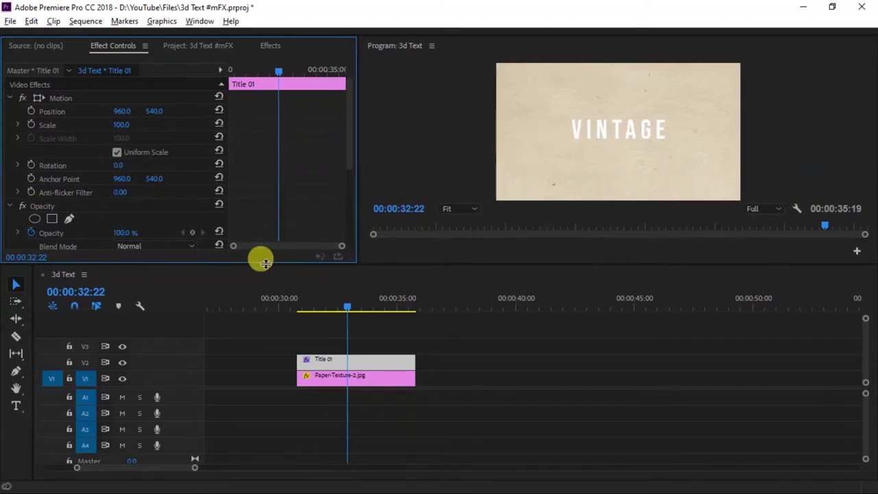
{"action": "left_click_drag", "start_coordinate": [268, 266], "coordinate": [252, 349]}
{"action": "left_click_drag", "start_coordinate": [350, 204], "coordinate": [350, 261]}
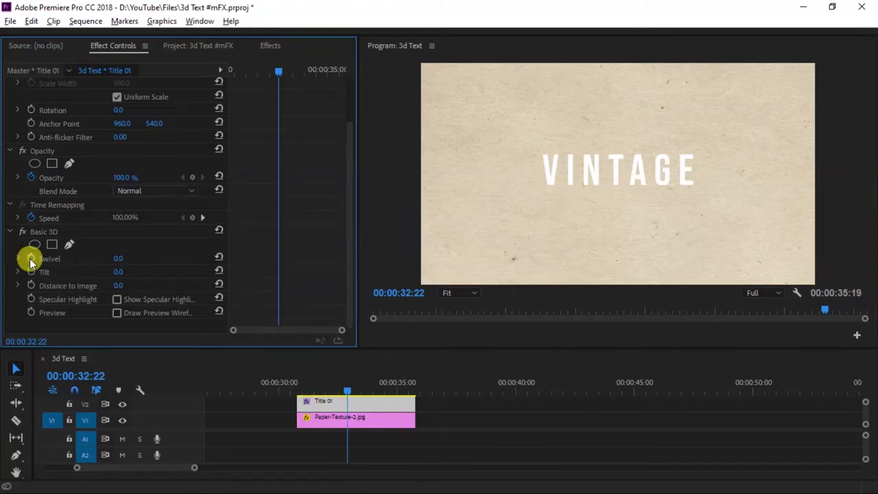
{"action": "left_click", "coordinate": [31, 257]}
{"action": "left_click_drag", "start_coordinate": [117, 258], "coordinate": [89, 258]}
{"action": "left_click_drag", "start_coordinate": [261, 70], "coordinate": [294, 71]}
{"action": "left_click_drag", "start_coordinate": [122, 258], "coordinate": [111, 258]}
{"action": "left_click_drag", "start_coordinate": [295, 71], "coordinate": [269, 72]}
{"action": "left_click_drag", "start_coordinate": [117, 257], "coordinate": [113, 258]}
{"action": "mouse_move", "coordinate": [264, 72]}
{"action": "left_mouse_down"}
{"action": "mouse_move", "coordinate": [291, 76]}
{"action": "mouse_move", "coordinate": [262, 74]}
{"action": "mouse_move", "coordinate": [300, 112]}
{"action": "mouse_move", "coordinate": [271, 72]}
{"action": "mouse_move", "coordinate": [308, 135]}
{"action": "left_mouse_up"}
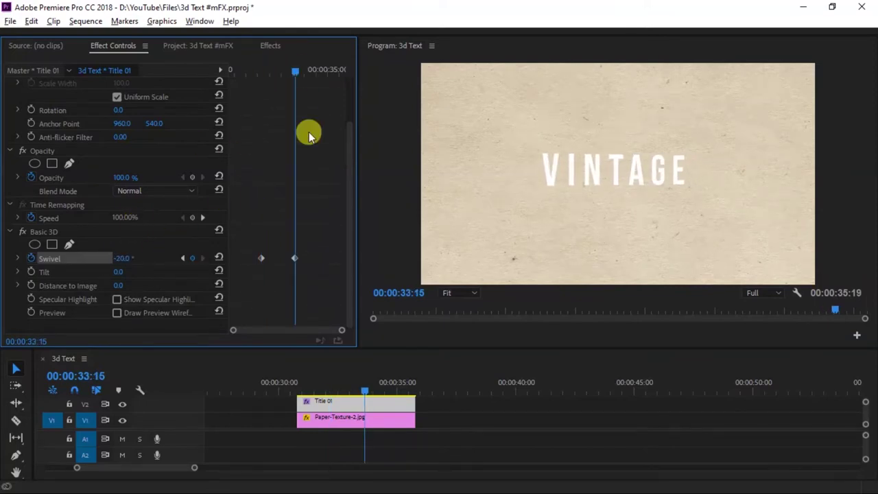
Set Tilt to -4°, preview the swivel mid-animation, and collapse Basic 3D.
{"action": "left_click", "coordinate": [119, 272]}
{"action": "type", "text": "-30"}
{"action": "type", "text": "-4"}
{"action": "key", "text": "Return"}
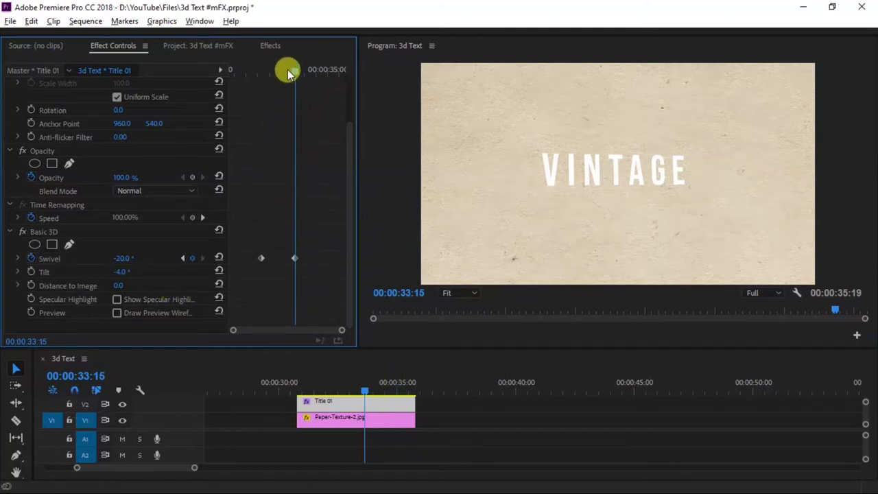
{"action": "mouse_move", "coordinate": [289, 72]}
{"action": "left_mouse_down"}
{"action": "mouse_move", "coordinate": [275, 72]}
{"action": "mouse_move", "coordinate": [293, 73]}
{"action": "left_mouse_up"}
{"action": "left_click", "coordinate": [10, 231]}
Search Effects for 'drop sha', apply Drop Shadow to Title 01, and show Effect Controls.
{"action": "left_click", "coordinate": [270, 45]}
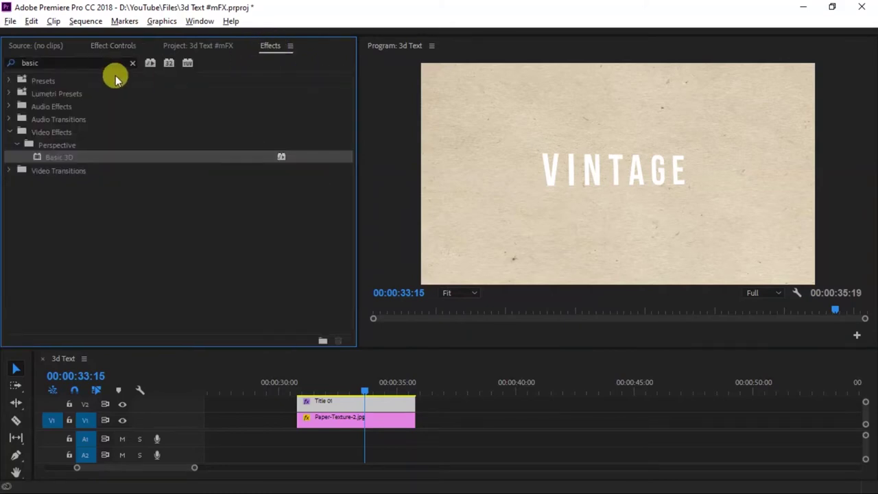
{"action": "left_click", "coordinate": [69, 62]}
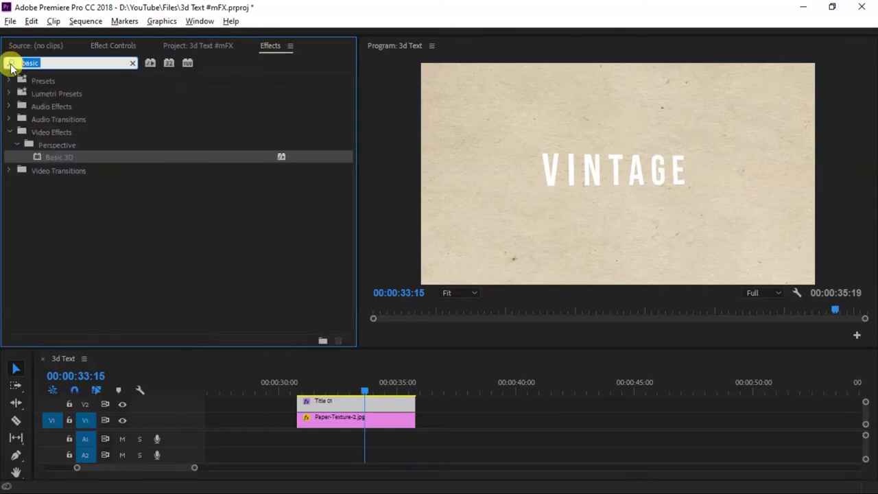
{"action": "type", "text": "drop sha"}
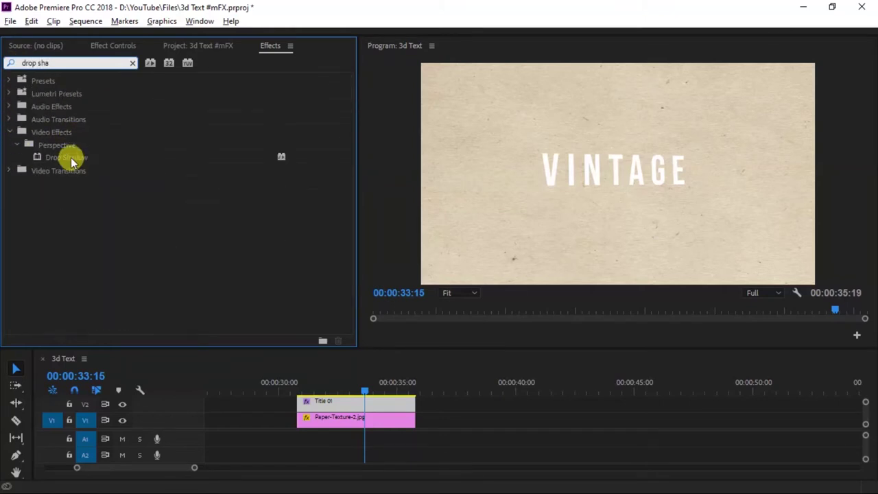
{"action": "left_click_drag", "start_coordinate": [71, 157], "coordinate": [340, 405]}
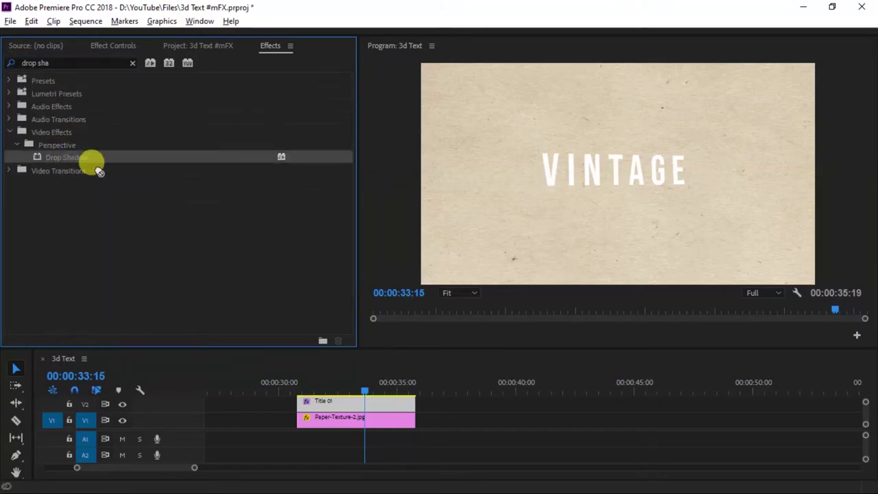
{"action": "left_click", "coordinate": [113, 45]}
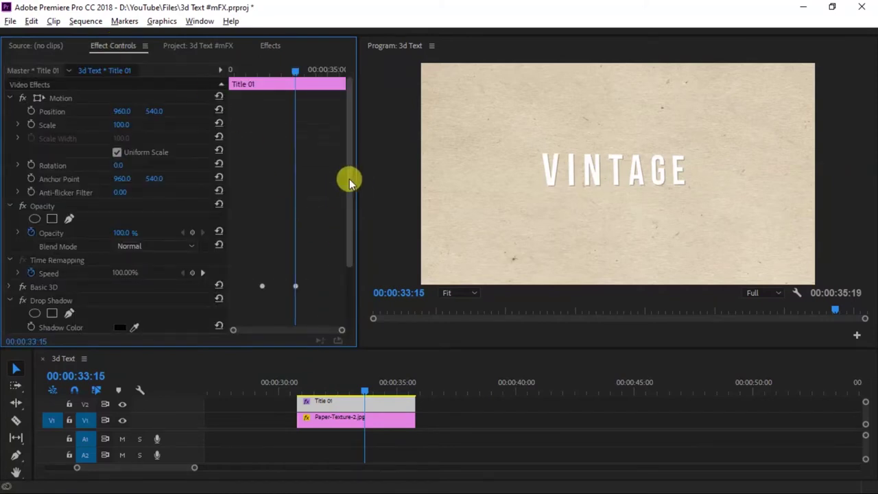
Add a first shadow Direction keyframe at 32:05, then move to 33:15.
{"action": "left_click_drag", "start_coordinate": [349, 180], "coordinate": [343, 288]}
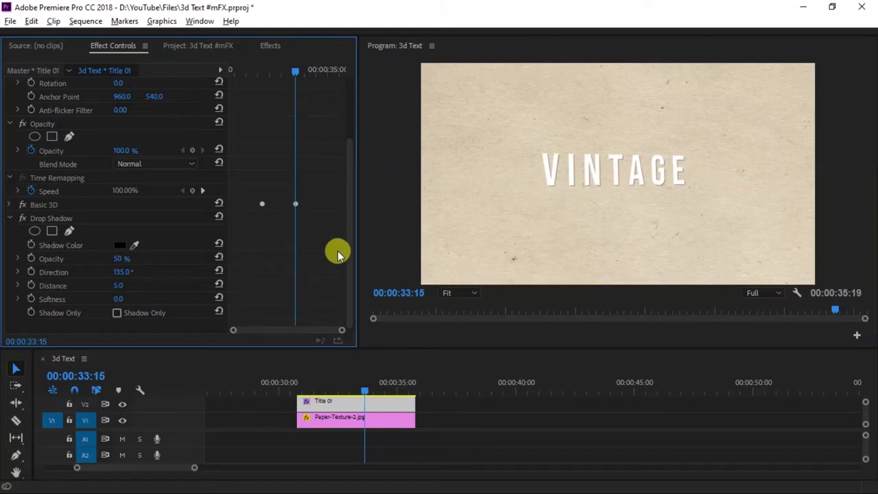
{"action": "left_click_drag", "start_coordinate": [286, 72], "coordinate": [266, 72]}
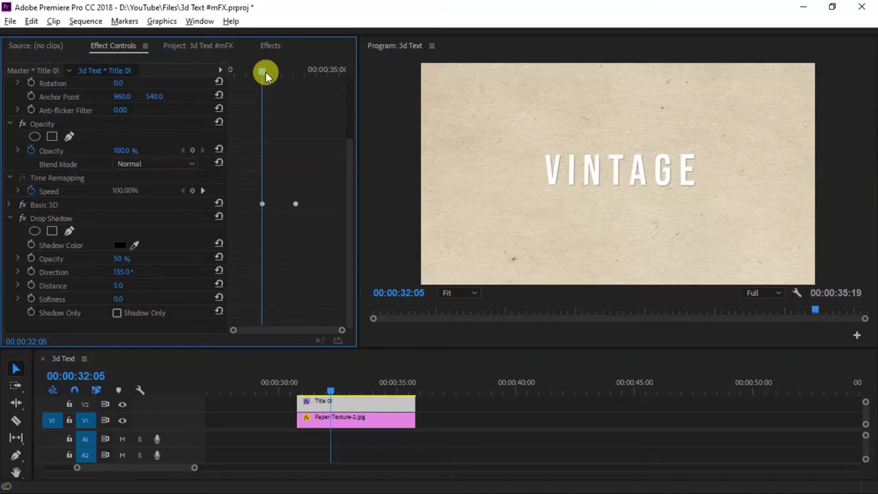
{"action": "left_click", "coordinate": [31, 272]}
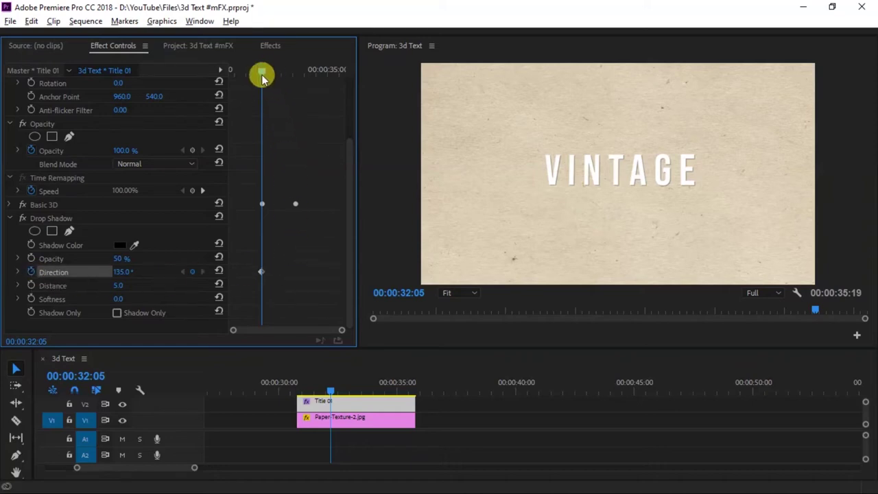
{"action": "left_click_drag", "start_coordinate": [261, 71], "coordinate": [293, 73]}
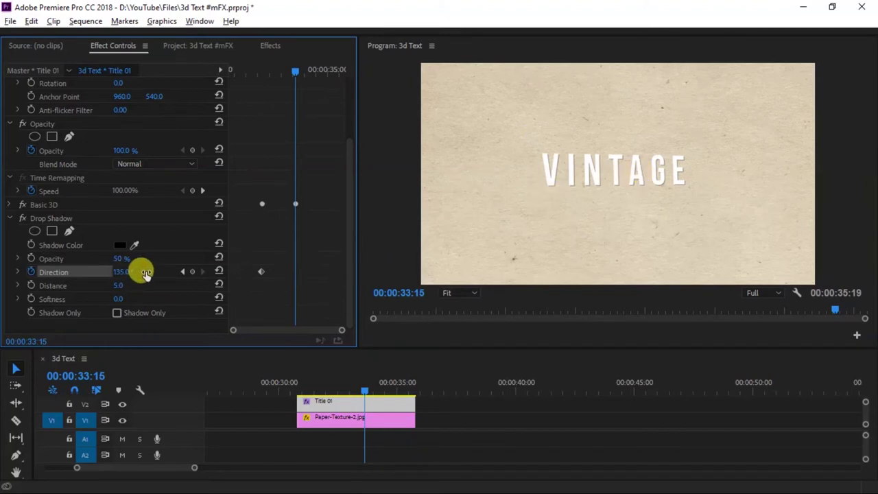
Set shadow opacity to 100% and Direction to 224° at 33:15, play back, and copy the Drop Shadow.
{"action": "left_click_drag", "start_coordinate": [118, 260], "coordinate": [187, 261]}
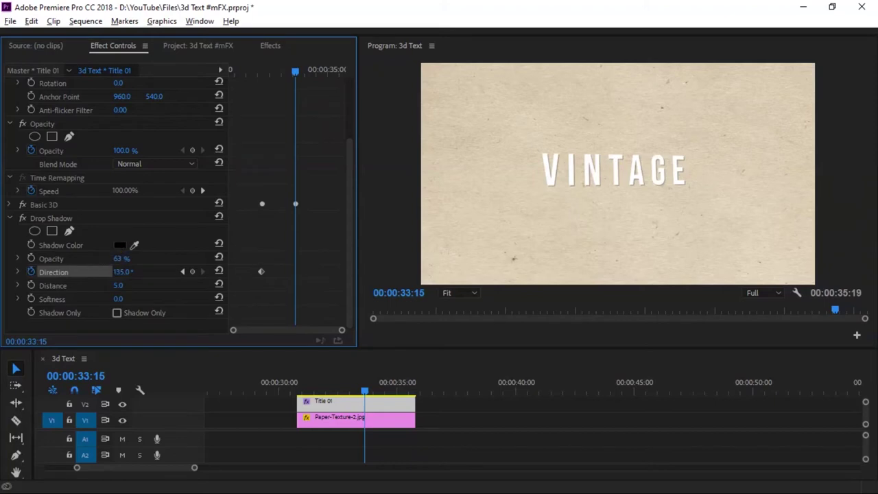
{"action": "left_click", "coordinate": [120, 272]}
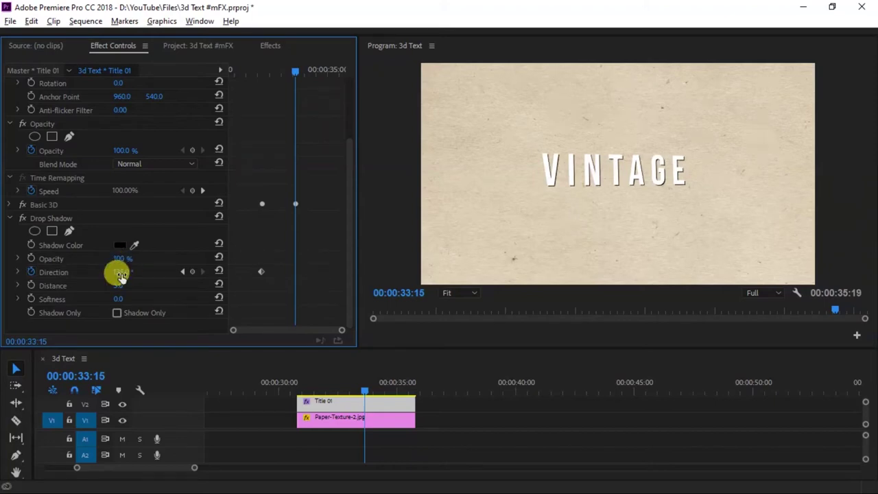
{"action": "left_click_drag", "start_coordinate": [123, 271], "coordinate": [183, 271]}
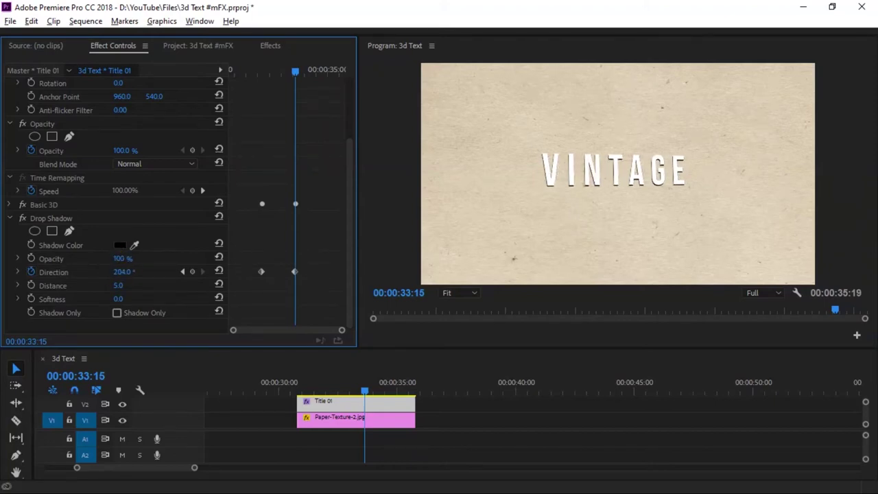
{"action": "left_click_drag", "start_coordinate": [295, 71], "coordinate": [271, 75]}
{"action": "key", "text": "space"}
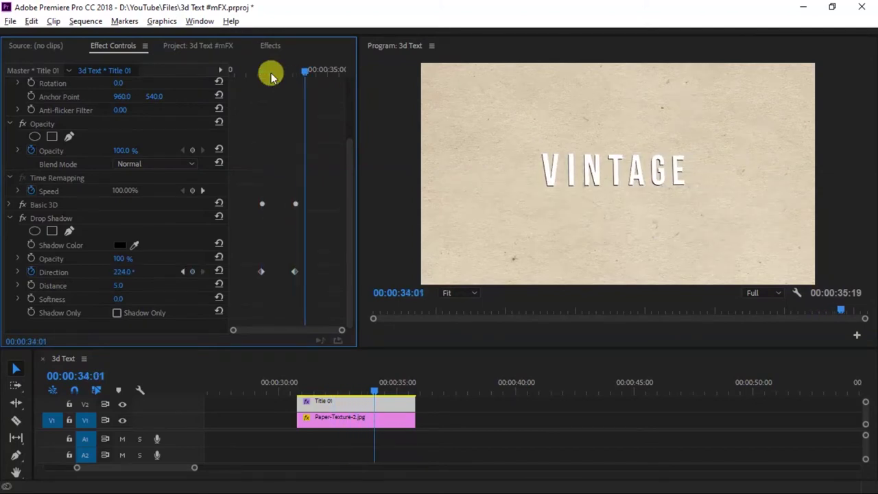
{"action": "mouse_move", "coordinate": [271, 76]}
{"action": "left_mouse_down"}
{"action": "mouse_move", "coordinate": [299, 75]}
{"action": "mouse_move", "coordinate": [276, 81]}
{"action": "left_mouse_up"}
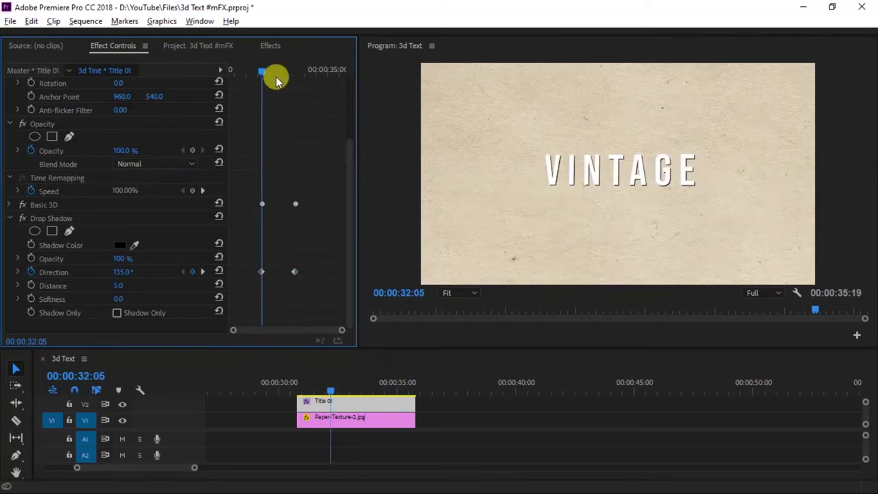
{"action": "left_click", "coordinate": [54, 217]}
{"action": "key", "text": "ctrl+c"}
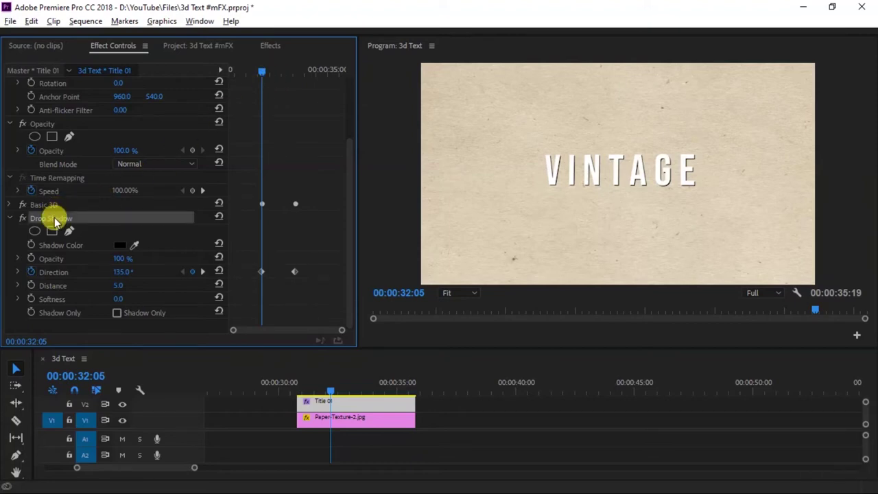
Paste a second Drop Shadow and set its Distance to 6.
{"action": "key", "text": "ctrl+v"}
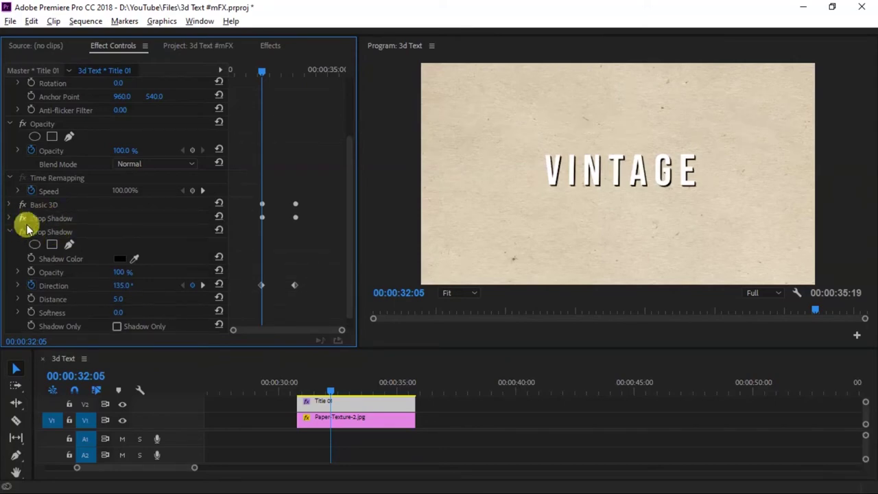
{"action": "left_click", "coordinate": [10, 218]}
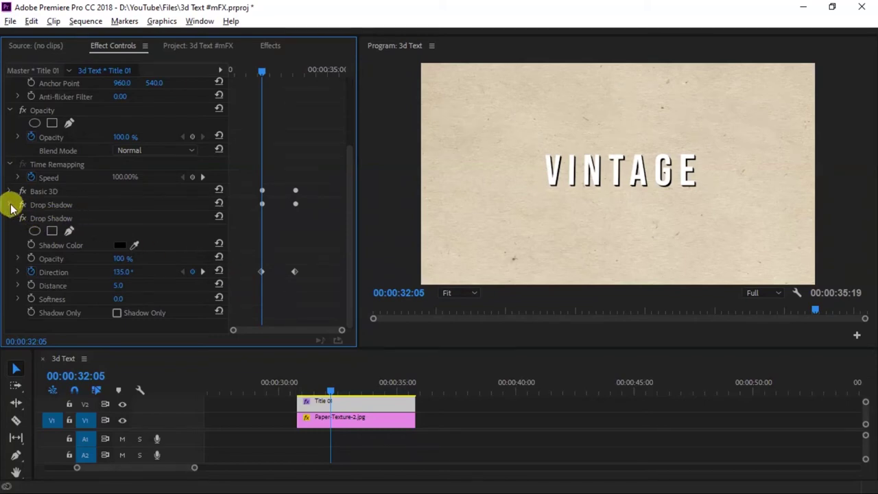
{"action": "key", "text": "Delete"}
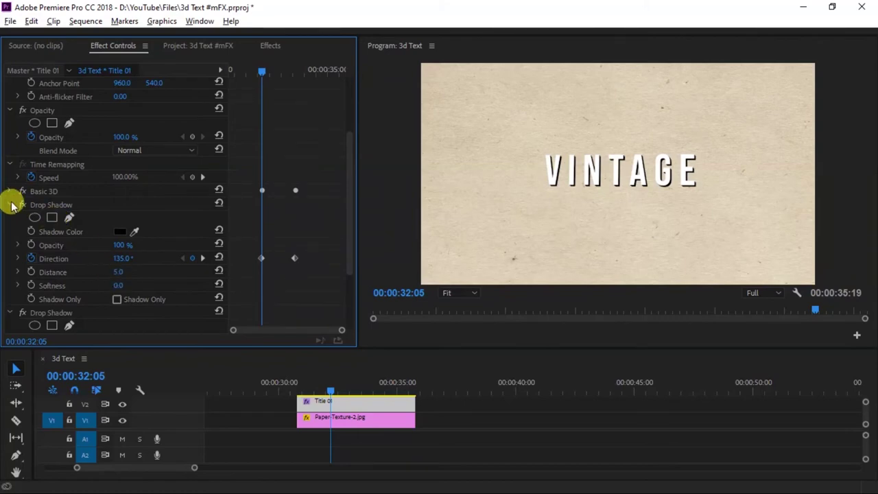
{"action": "left_click", "coordinate": [10, 204]}
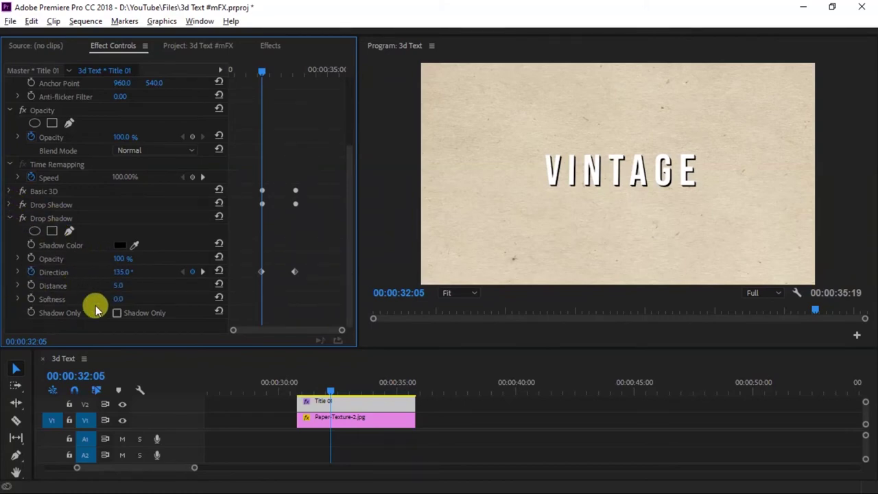
{"action": "left_click", "coordinate": [127, 284]}
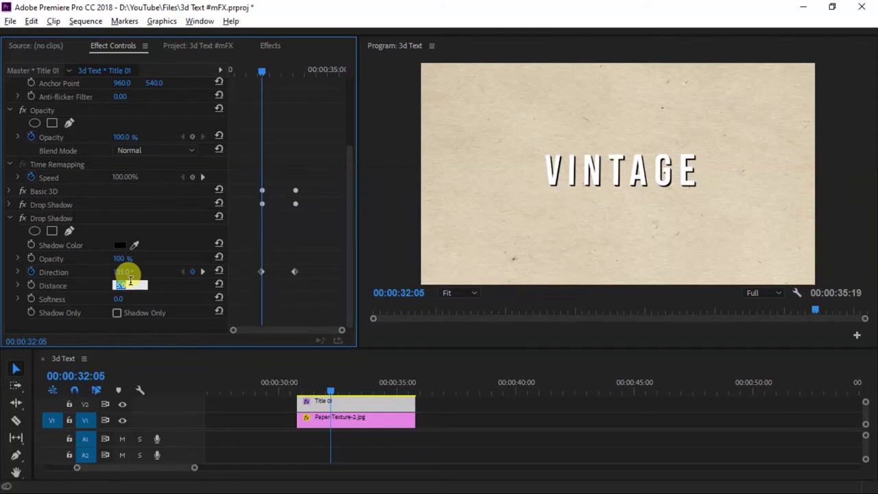
{"action": "type", "text": "6"}
{"action": "key", "text": "Return"}
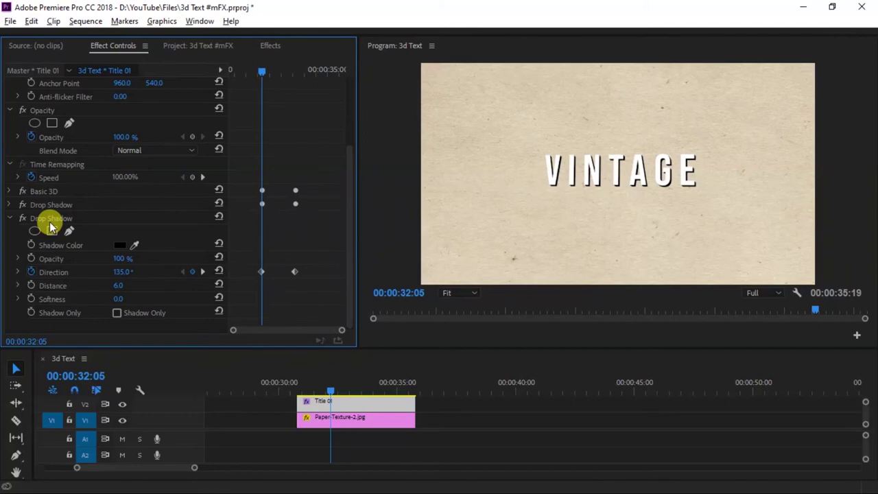
Copy the Distance-6 shadow and paste it as a third Drop Shadow.
{"action": "left_click", "coordinate": [52, 218]}
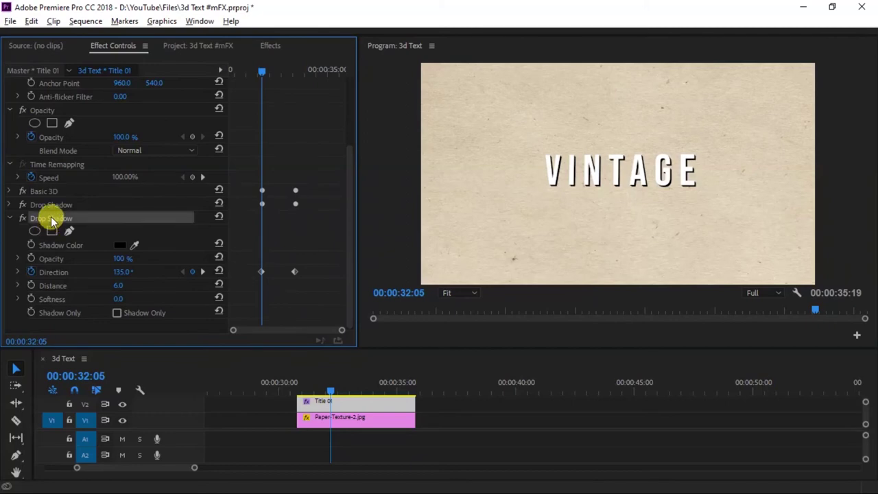
{"action": "key", "text": "ctrl+v"}
{"action": "key", "text": "ctrl+z"}
{"action": "key", "text": "ctrl+c"}
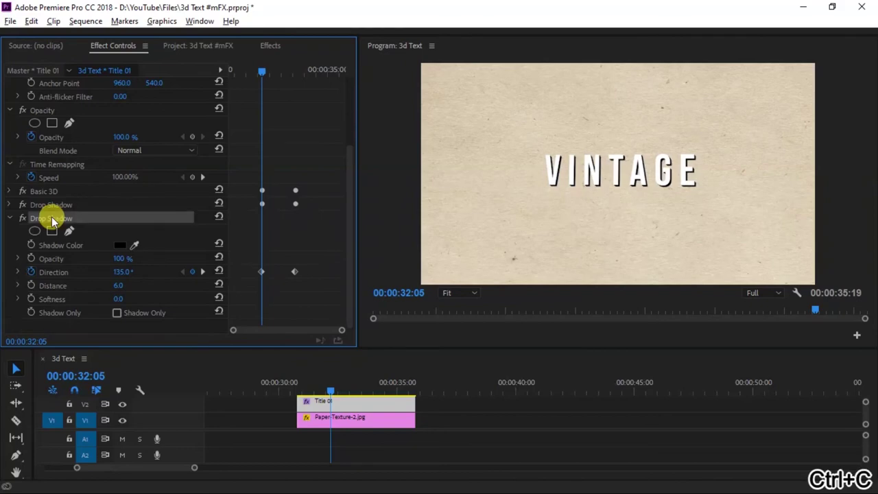
{"action": "key", "text": "ctrl+v"}
{"action": "left_click", "coordinate": [116, 304]}
Give the third Drop Shadow Distance 7 and paste a fourth copy.
{"action": "type", "text": "7"}
{"action": "key", "text": "Return"}
{"action": "left_click", "coordinate": [10, 233]}
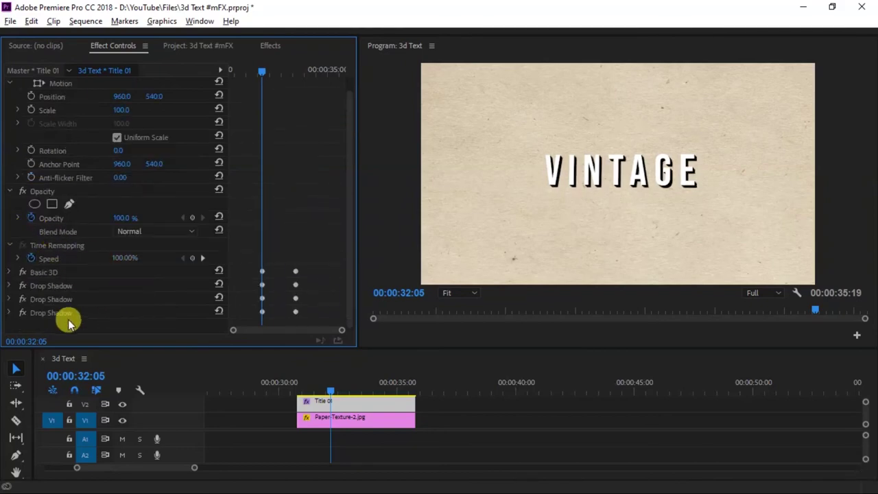
{"action": "left_click", "coordinate": [56, 314]}
{"action": "key", "text": "ctrl+c"}
{"action": "key", "text": "ctrl+v"}
Adjust the fourth shadow's Distance and paste a fifth Drop Shadow copy.
{"action": "left_click", "coordinate": [9, 312]}
{"action": "scroll", "coordinate": [121, 295], "scroll_direction": "down", "scroll_amount": 3}
{"action": "left_click", "coordinate": [121, 286]}
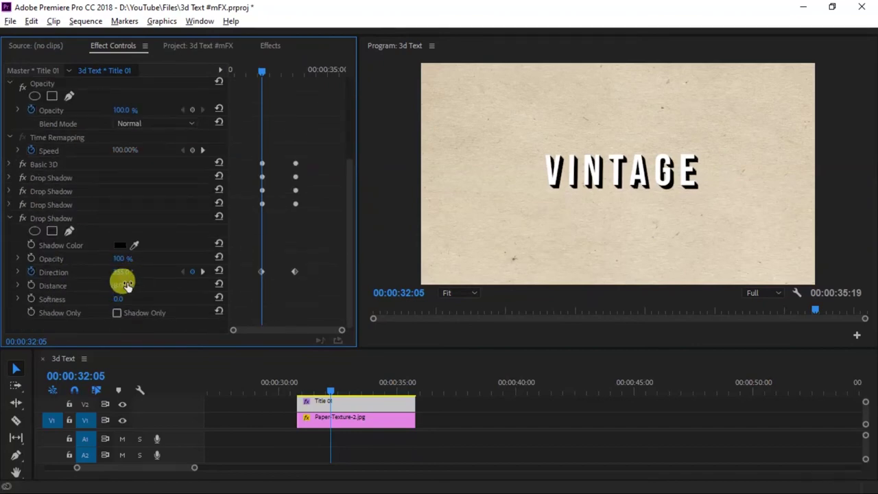
{"action": "left_click", "coordinate": [9, 218]}
{"action": "left_click", "coordinate": [48, 314]}
{"action": "key", "text": "ctrl+c"}
{"action": "key", "text": "ctrl+v"}
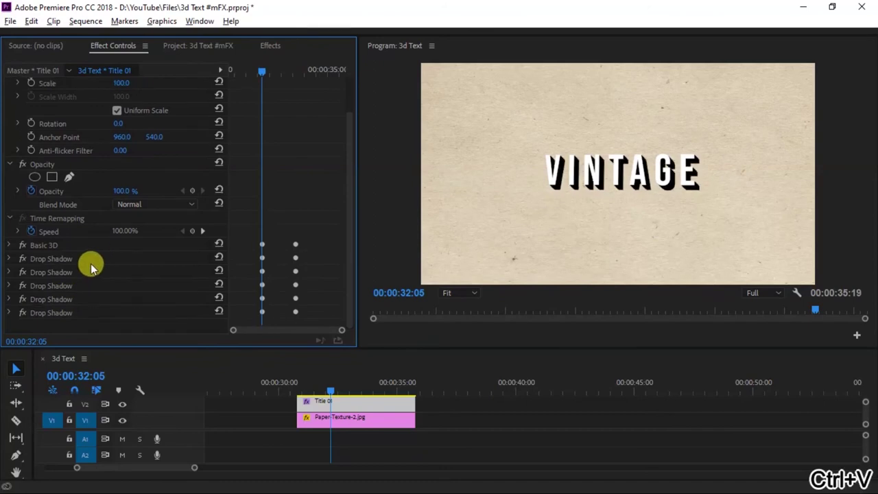
Set the fifth Drop Shadow's Distance to 9 and collapse its settings.
{"action": "left_click", "coordinate": [9, 314]}
{"action": "scroll", "coordinate": [114, 304], "scroll_direction": "down", "scroll_amount": 3}
{"action": "left_click", "coordinate": [129, 302]}
{"action": "key", "text": "Return"}
{"action": "left_click", "coordinate": [10, 235]}
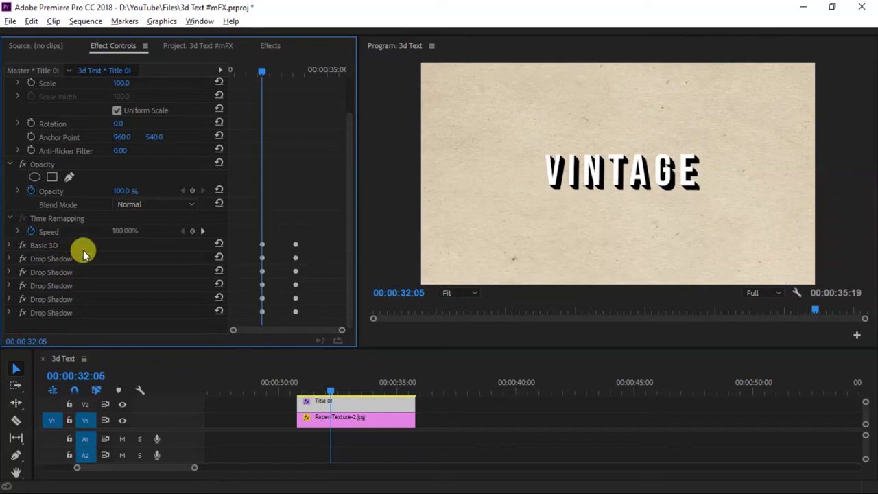
Play the extruded VINTAGE animation, stop it, and maximize the Program Monitor.
{"action": "left_click_drag", "start_coordinate": [284, 346], "coordinate": [283, 340]}
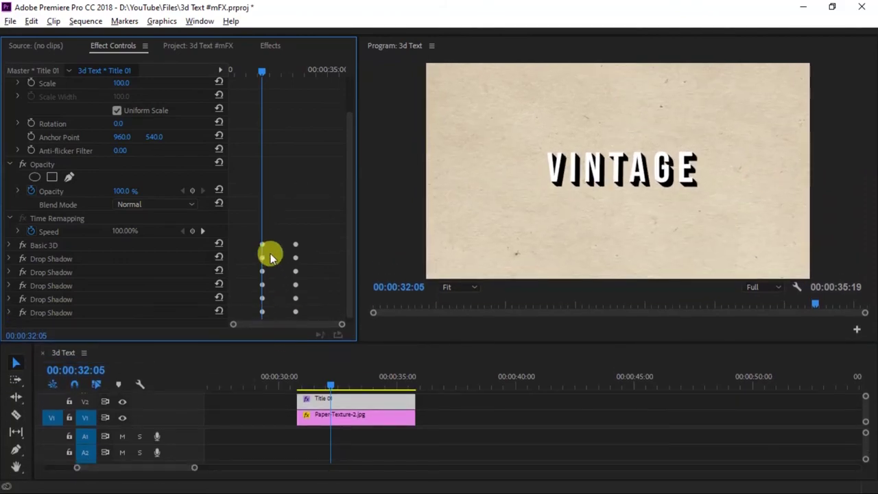
{"action": "scroll", "coordinate": [274, 247], "scroll_direction": "down", "scroll_amount": 1}
{"action": "key", "text": "space"}
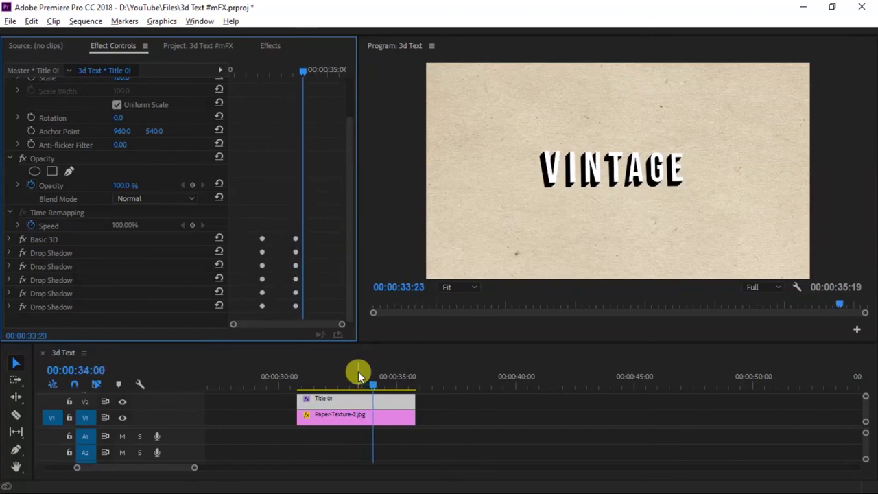
{"action": "left_click", "coordinate": [535, 233]}
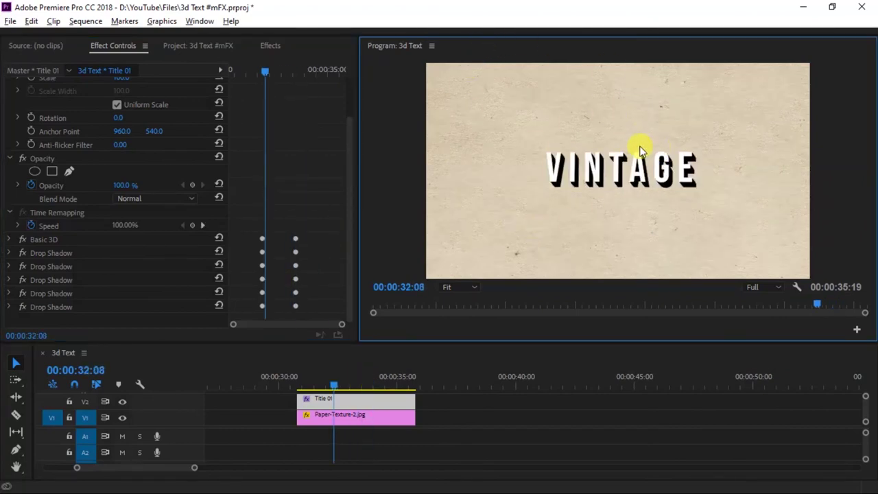
{"action": "key", "text": "grave"}
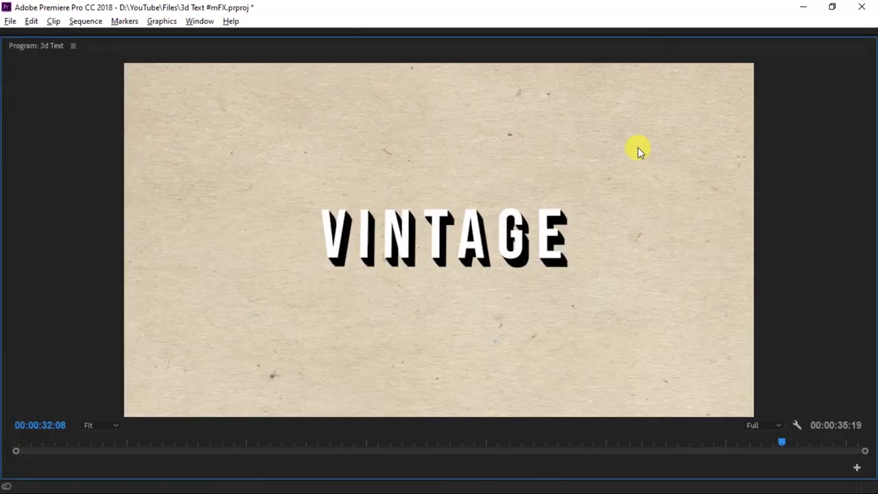
{"action": "key", "text": "space"}
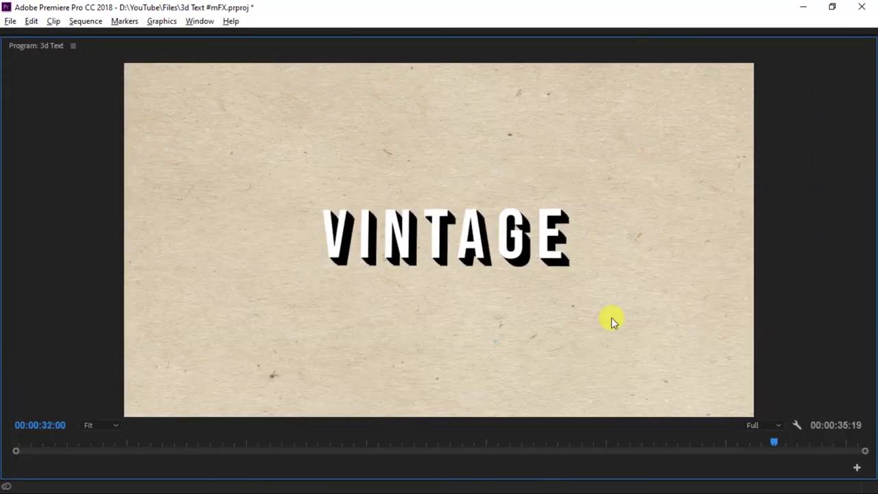
{"action": "key", "text": "space"}
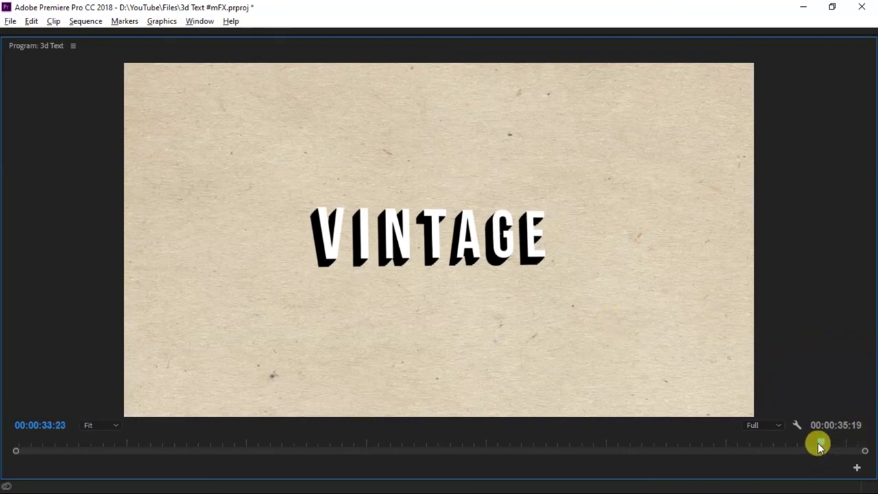
{"action": "left_click_drag", "start_coordinate": [824, 447], "coordinate": [776, 448]}
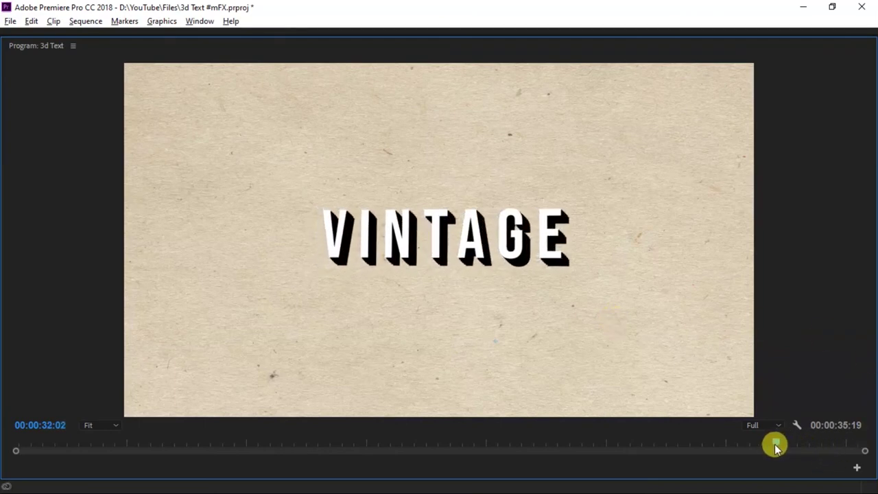
{"action": "mouse_move", "coordinate": [777, 447]}
{"action": "left_mouse_down"}
{"action": "mouse_move", "coordinate": [819, 443]}
{"action": "mouse_move", "coordinate": [771, 447]}
{"action": "left_mouse_up"}
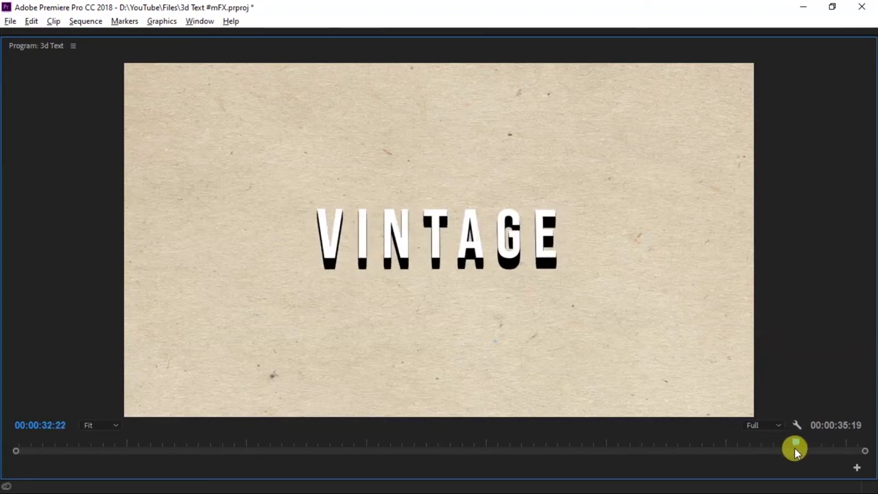
{"action": "left_click_drag", "start_coordinate": [777, 448], "coordinate": [809, 446]}
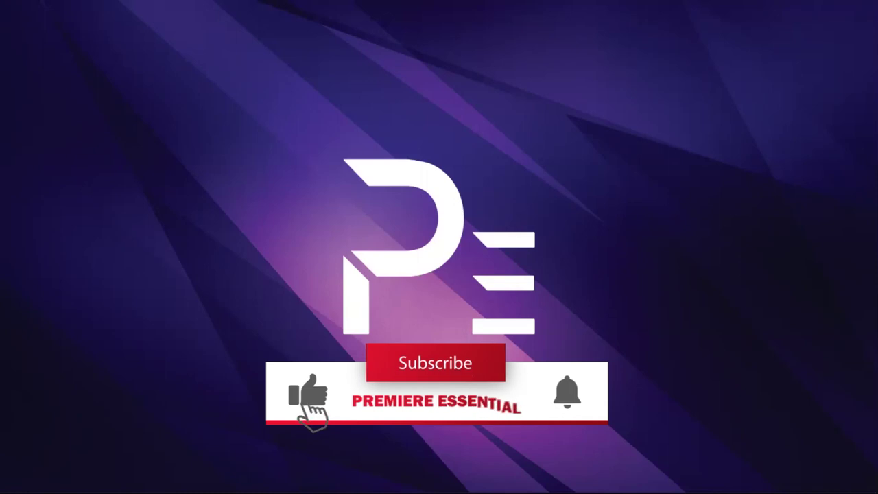